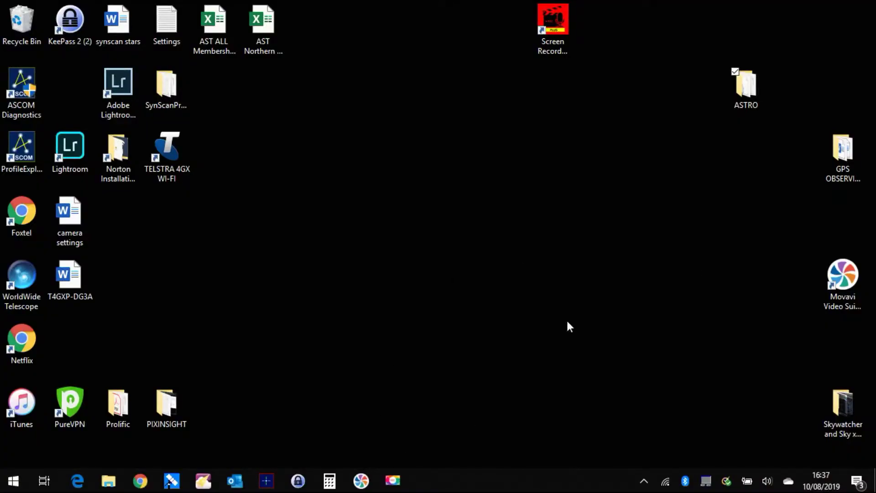
Open and close GPS OBSERVING POSITIONS, then launch TheSkyX Professional Edition from the ASTRO folder
double_click(840, 152)
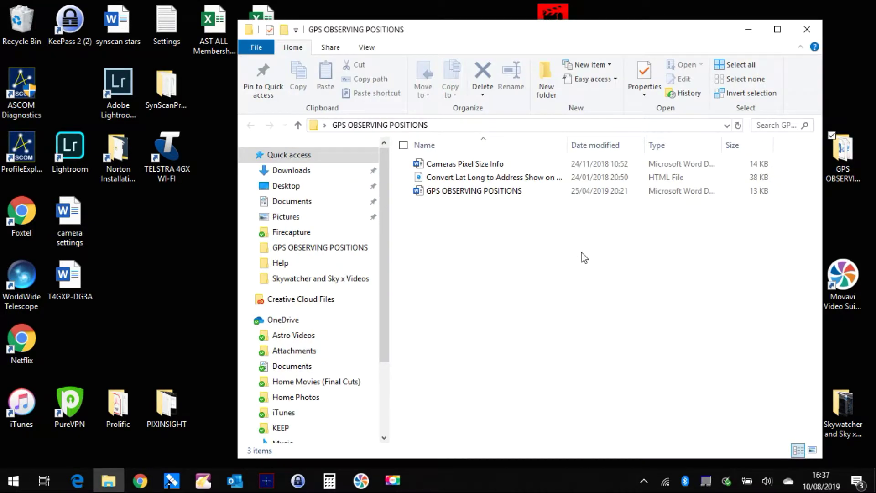
click(804, 29)
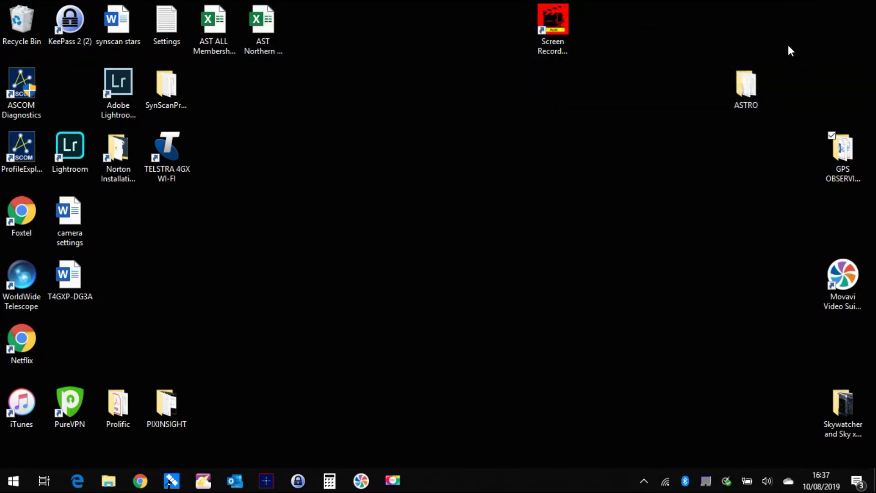
double_click(749, 87)
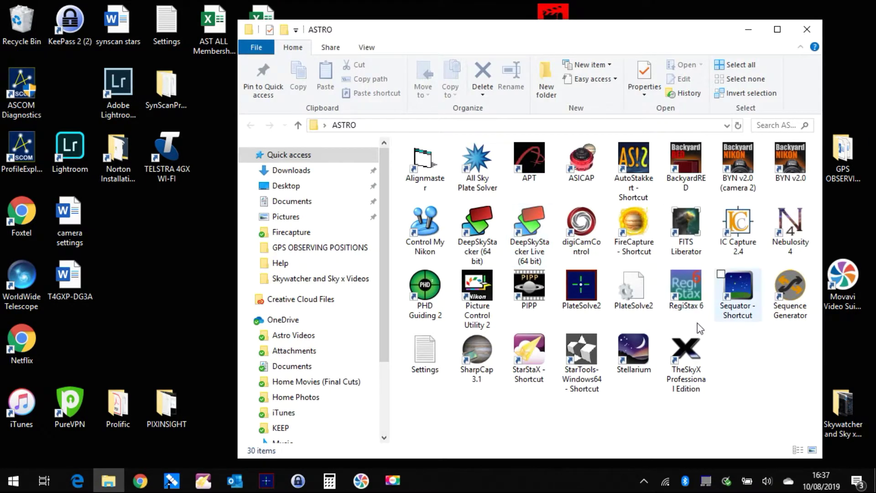
double_click(685, 360)
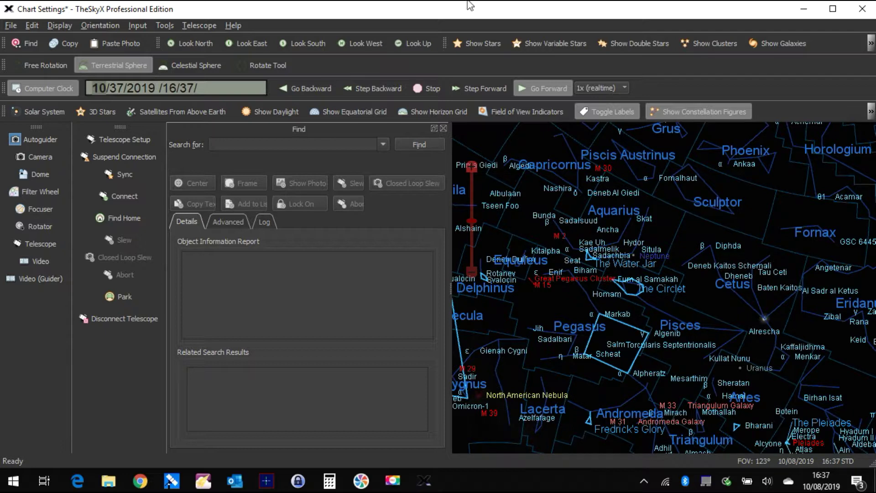
click(136, 24)
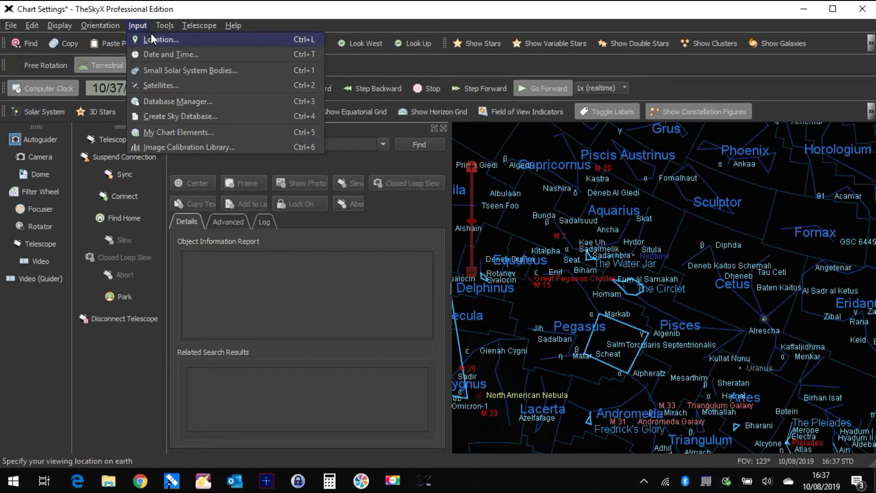
click(151, 36)
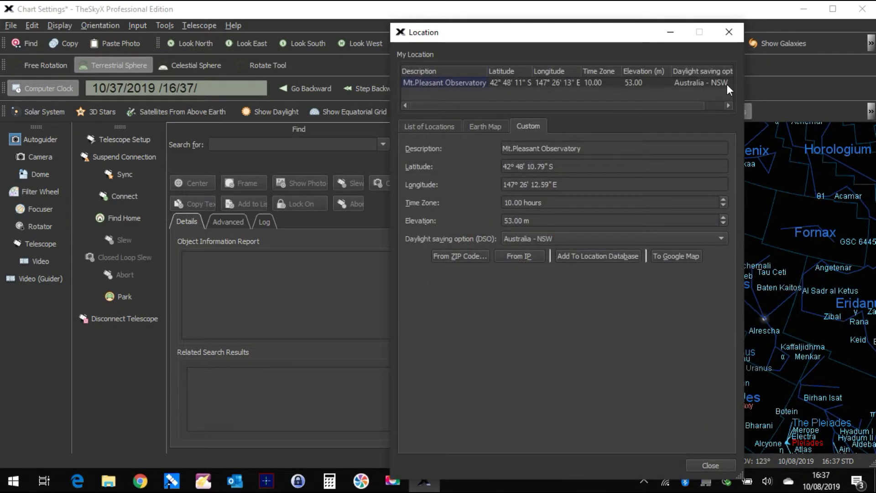
click(729, 32)
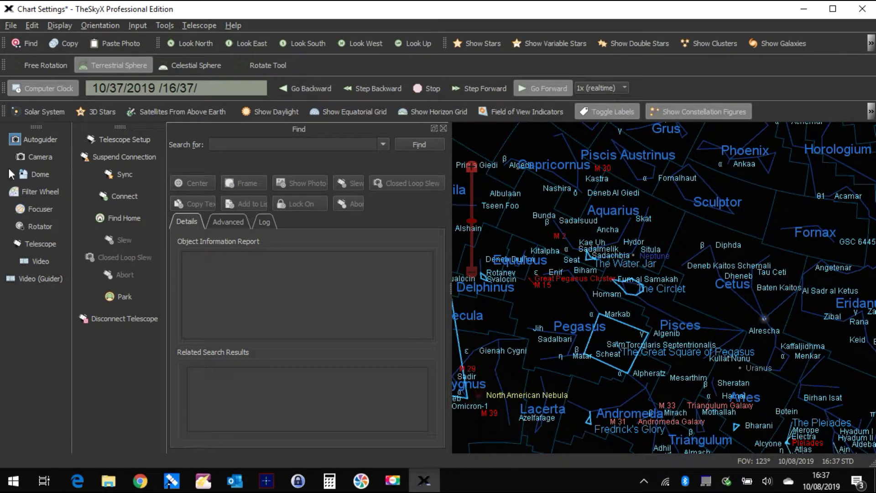
click(46, 243)
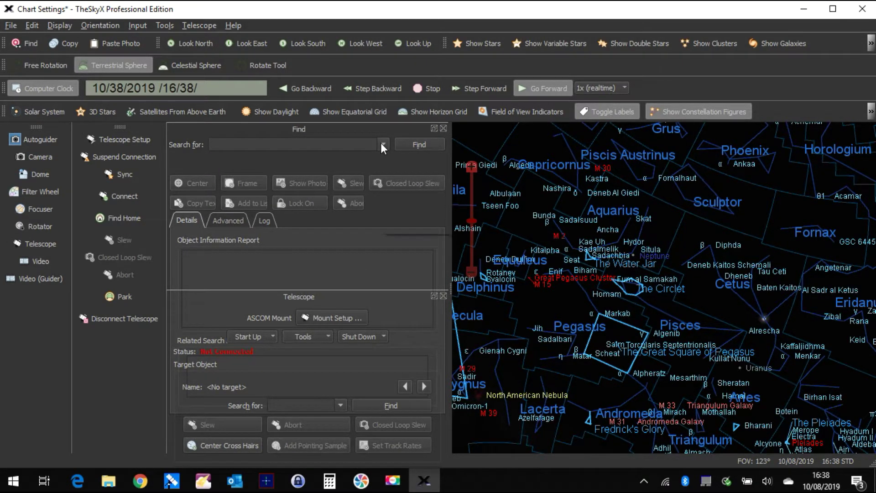
Choose the Sky-Watcher EQ6-R Pro as the imaging system's mount in Mount Setup
click(338, 318)
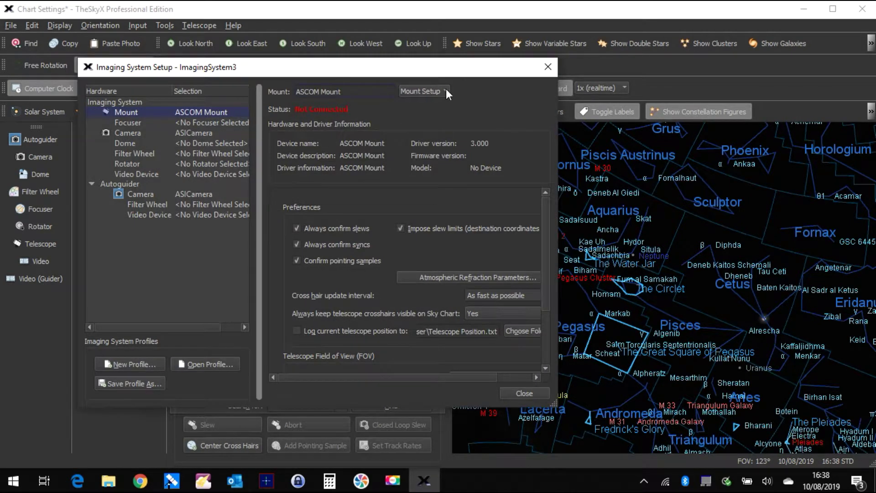
click(212, 109)
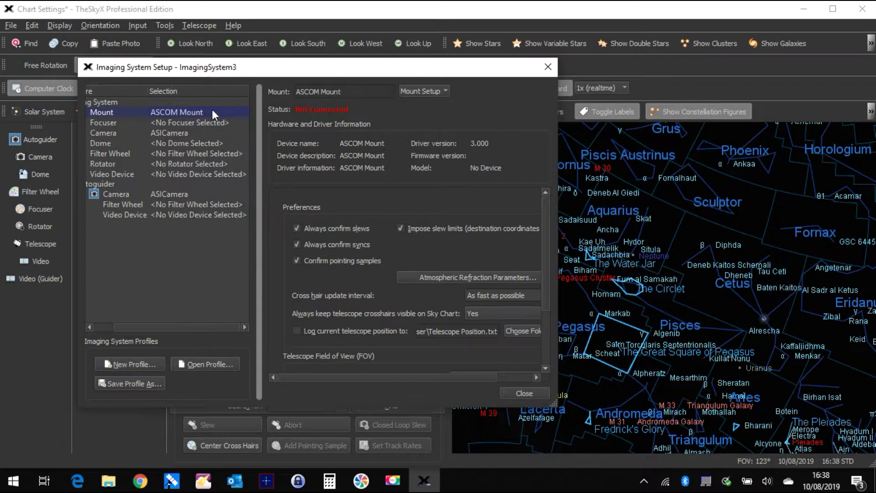
click(445, 90)
click(441, 92)
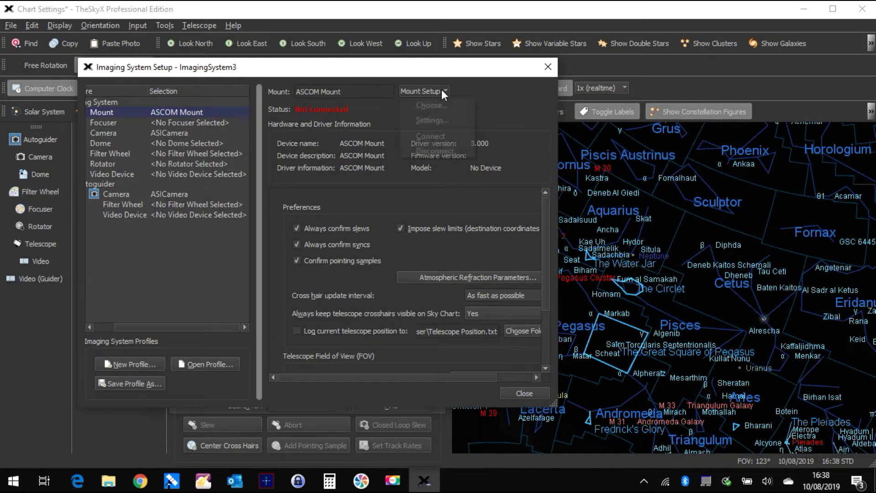
click(422, 103)
click(364, 343)
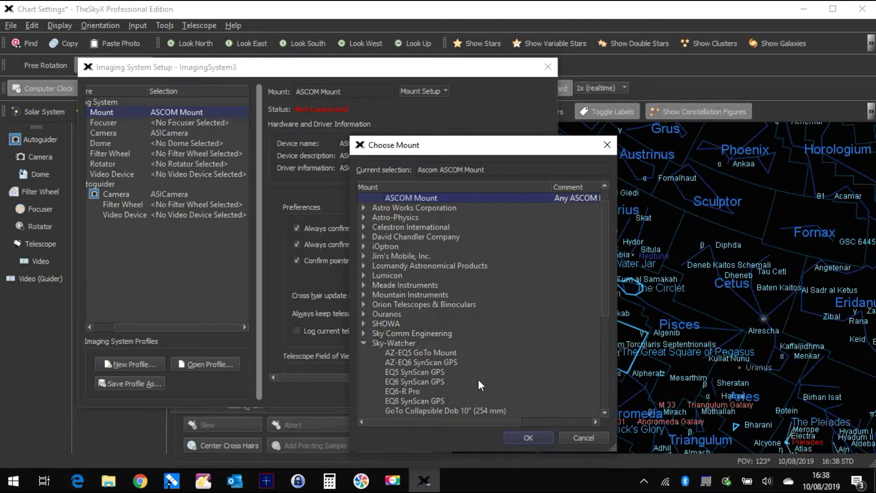
click(408, 390)
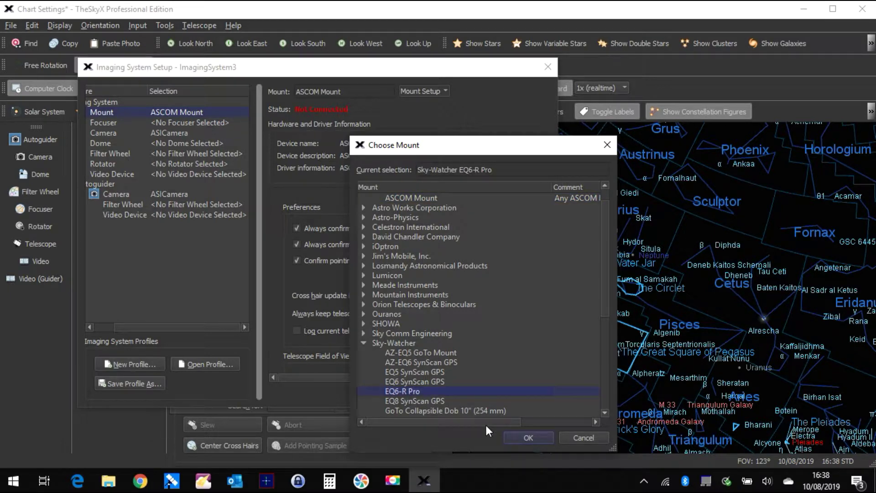
click(522, 438)
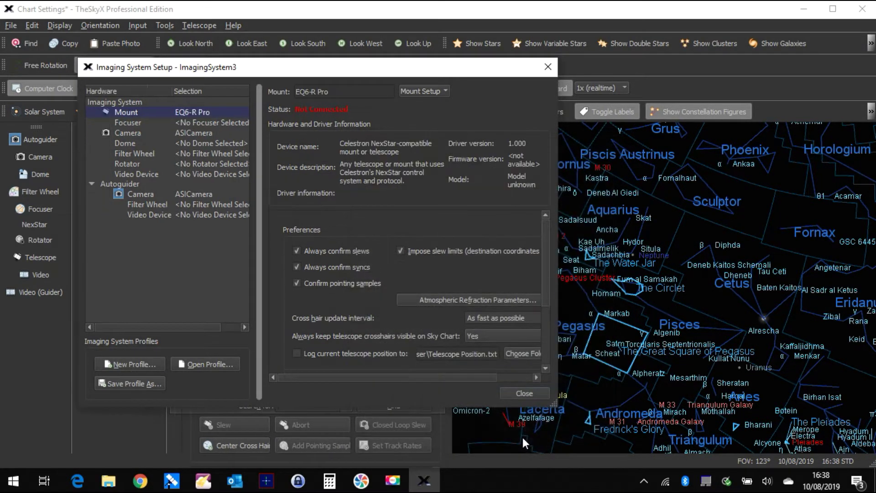
click(443, 90)
Keep COM6 as the mount's serial port, connect the mount, and close the setup
click(441, 118)
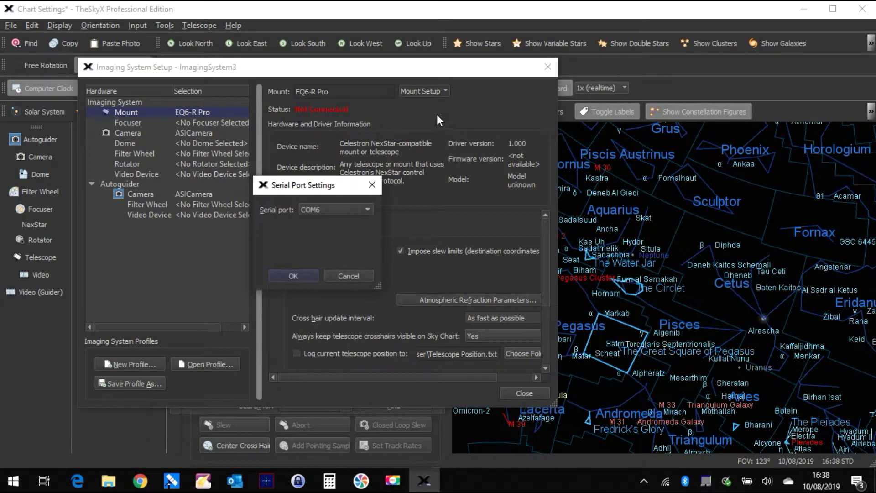
click(295, 276)
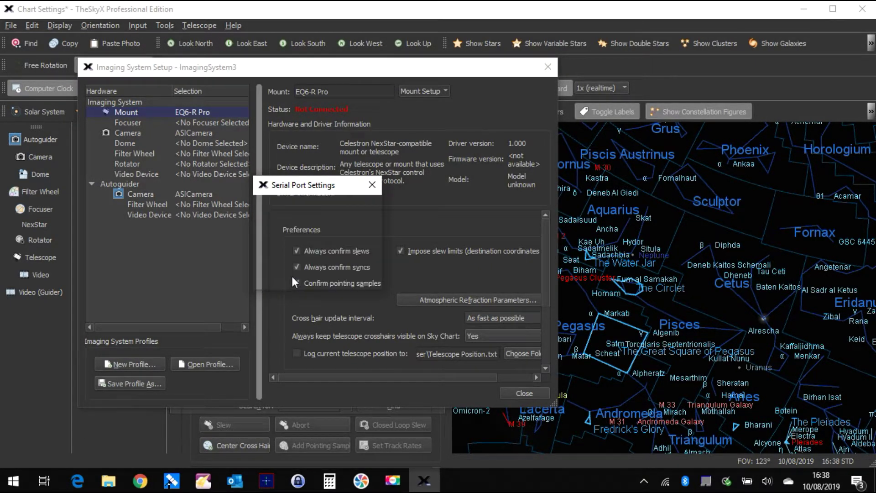
click(443, 90)
click(433, 133)
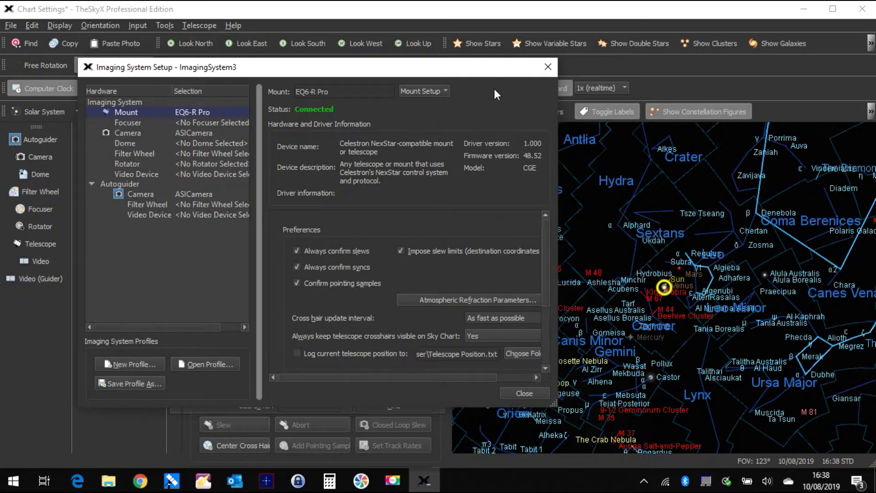
key(Escape)
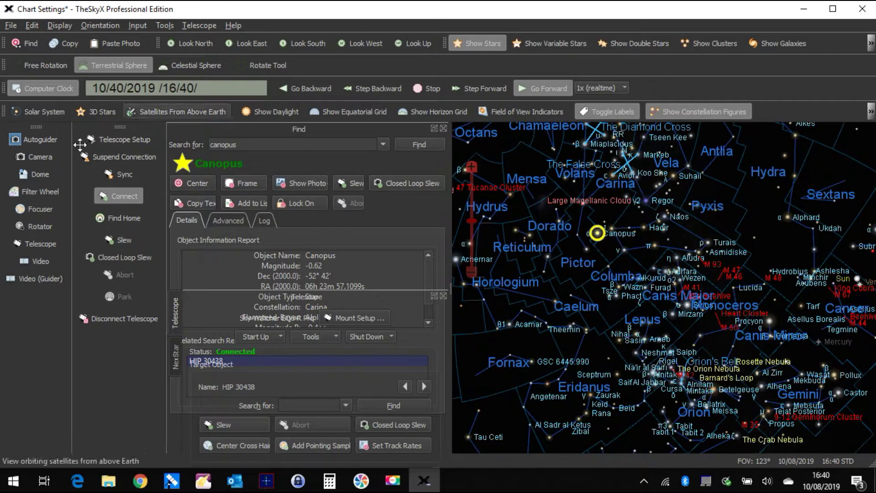
Select the ZWO ASICamera driver for the autoguider camera
click(32, 139)
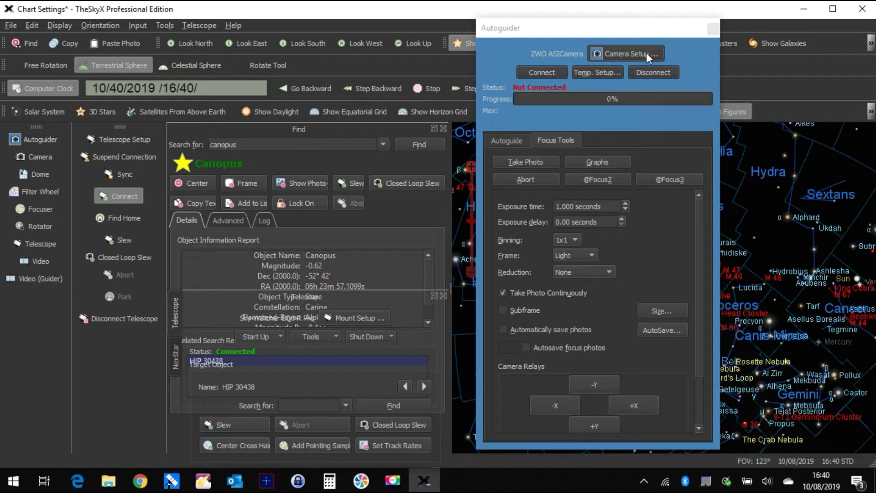
click(644, 55)
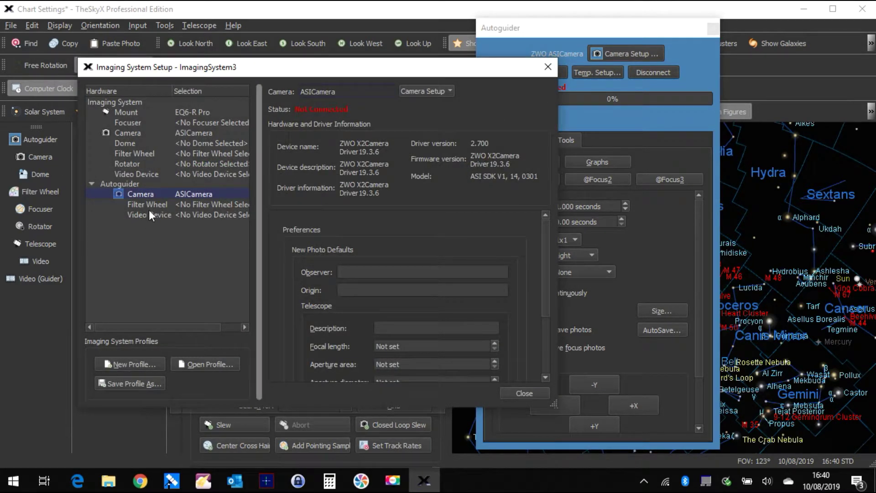
click(435, 90)
click(436, 102)
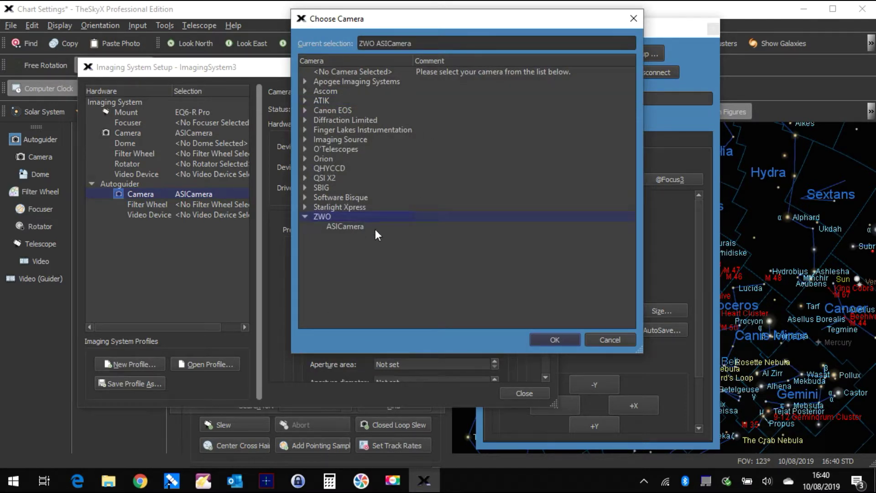
click(359, 228)
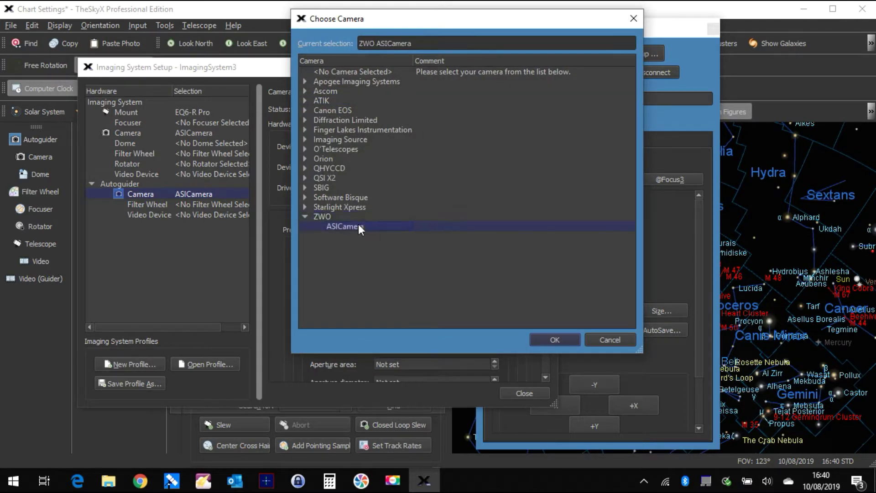
click(538, 339)
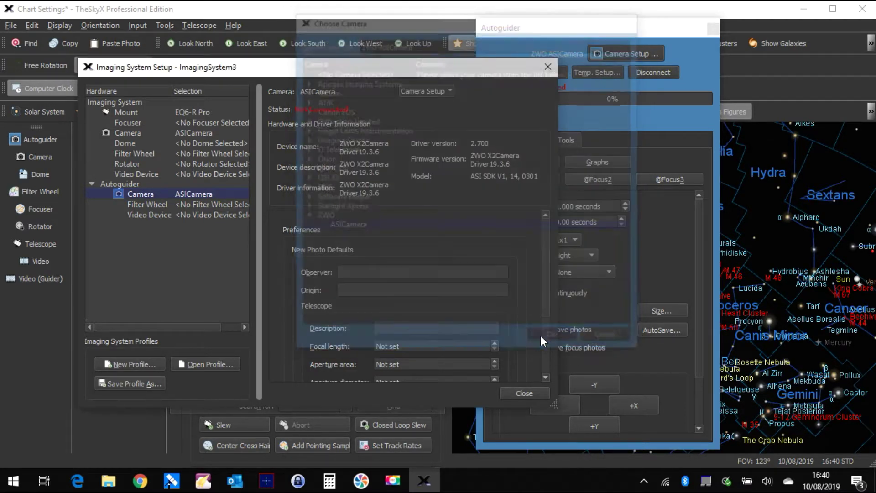
Confirm the ASI290MM Mini driver settings at gain 302 and connect the autoguider camera
click(445, 90)
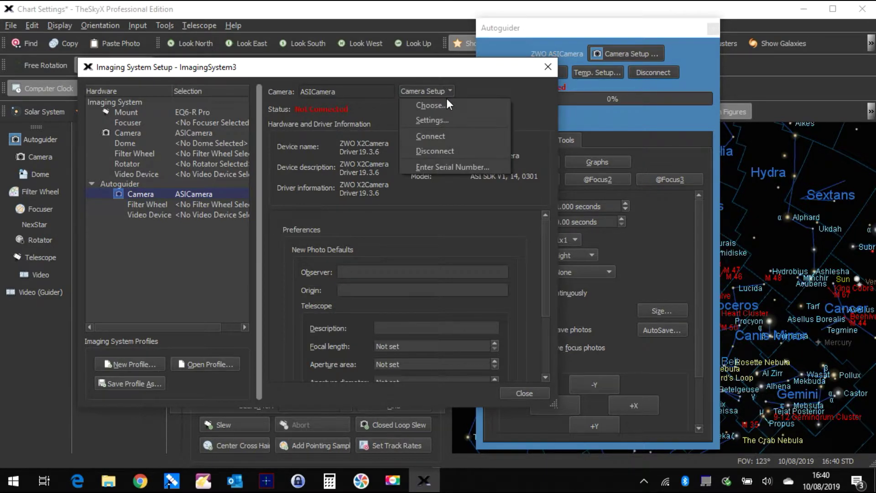
click(438, 122)
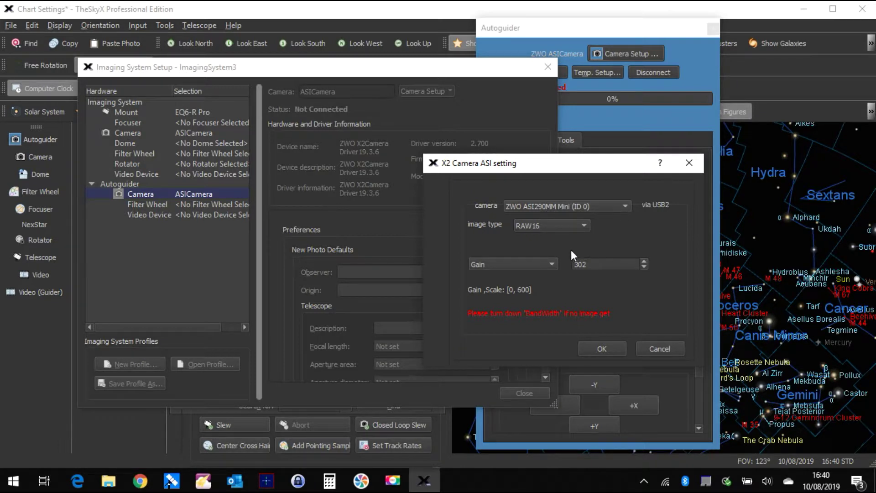
click(598, 348)
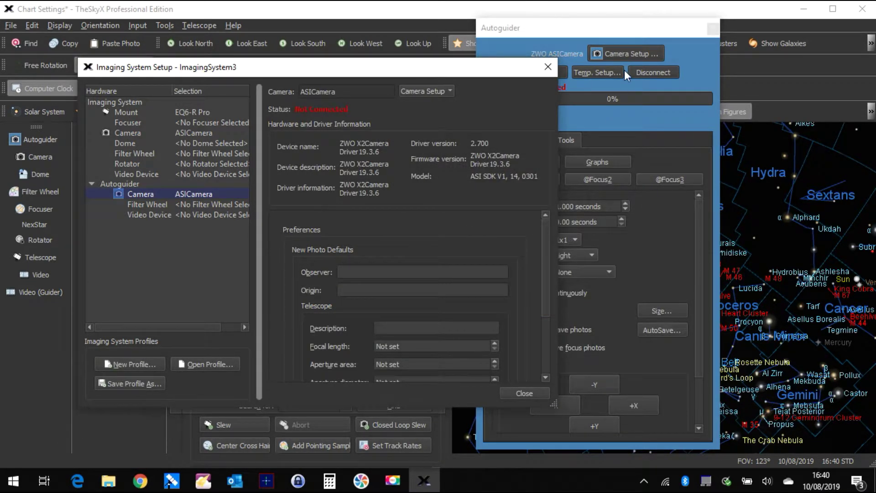
click(445, 95)
click(439, 135)
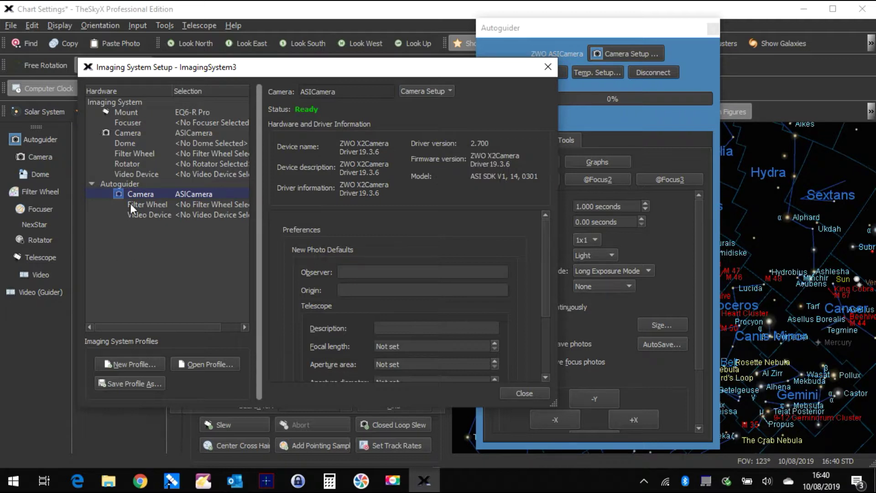
click(138, 133)
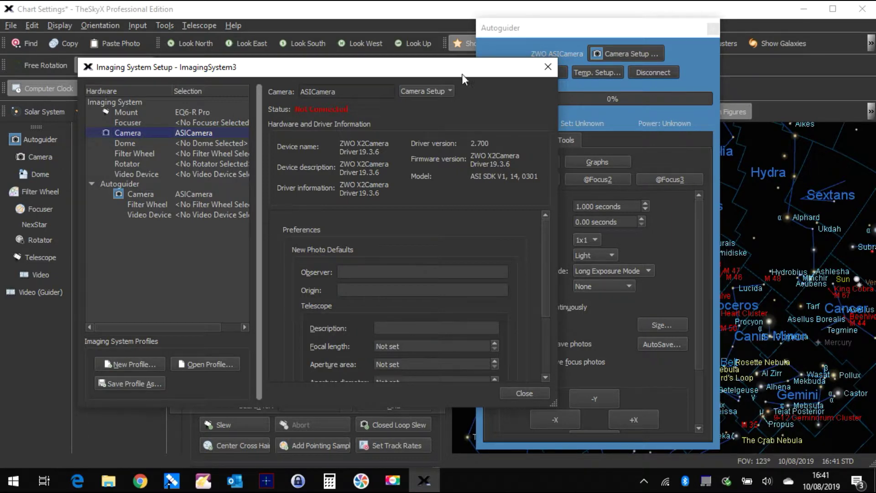
Keep ZWO ASICamera for the main ASI294MC Pro and confirm its gain 26 settings
click(450, 89)
click(437, 100)
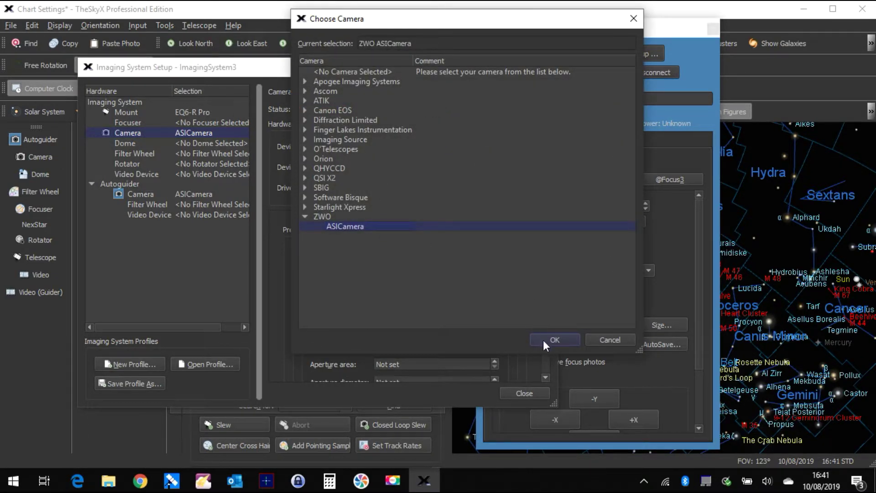
click(549, 339)
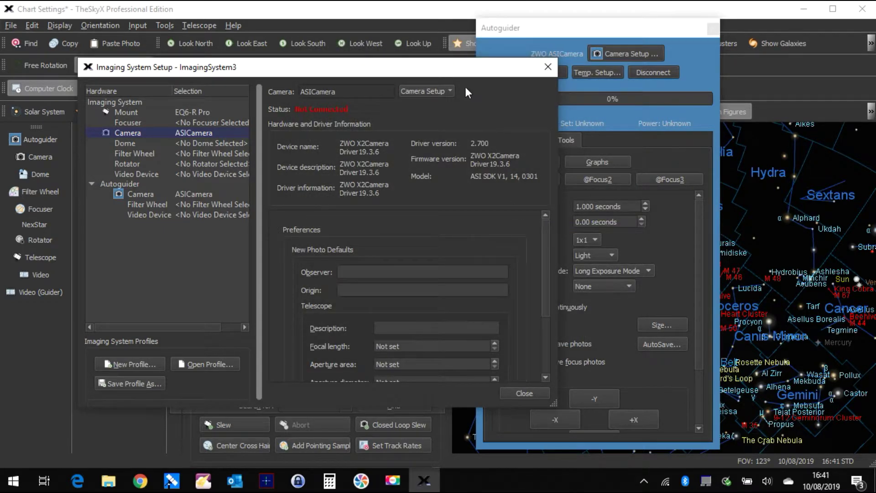
click(447, 92)
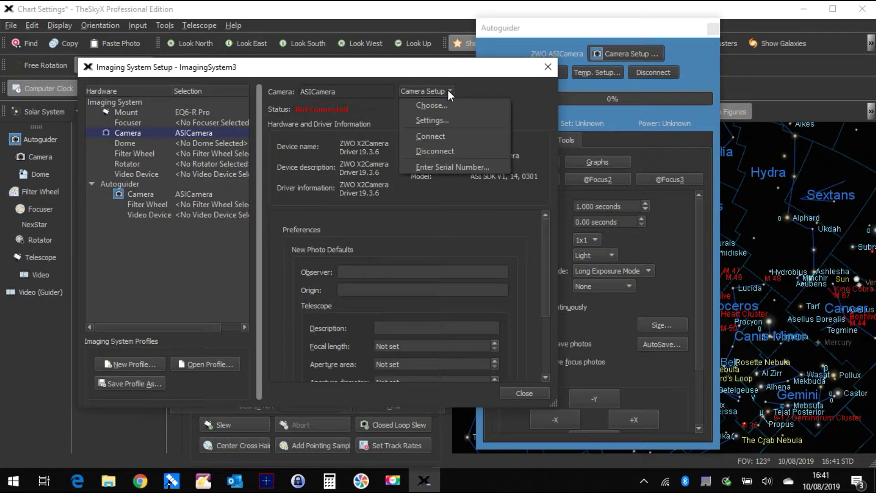
click(437, 120)
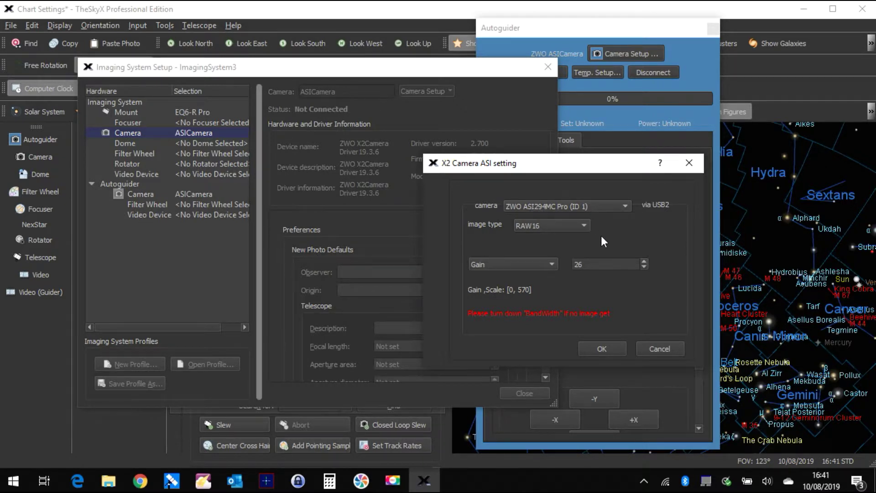
click(598, 347)
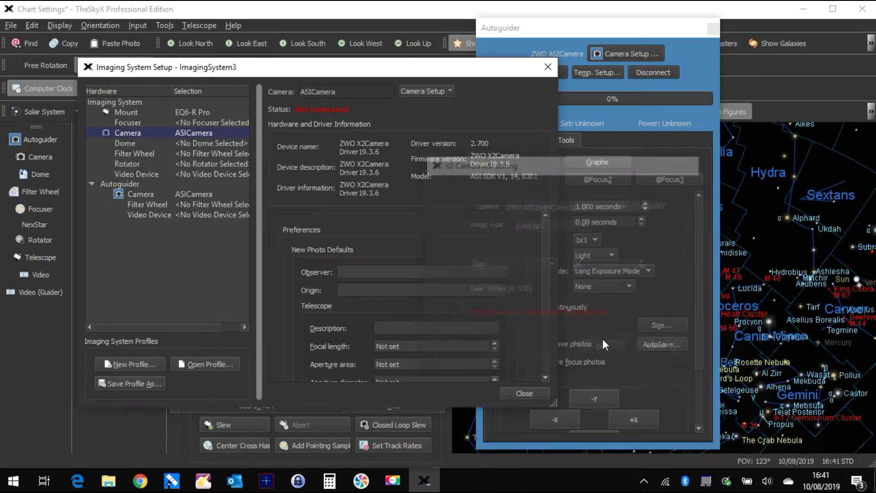
Connect the main imaging camera and close the Imaging System Setup
click(452, 91)
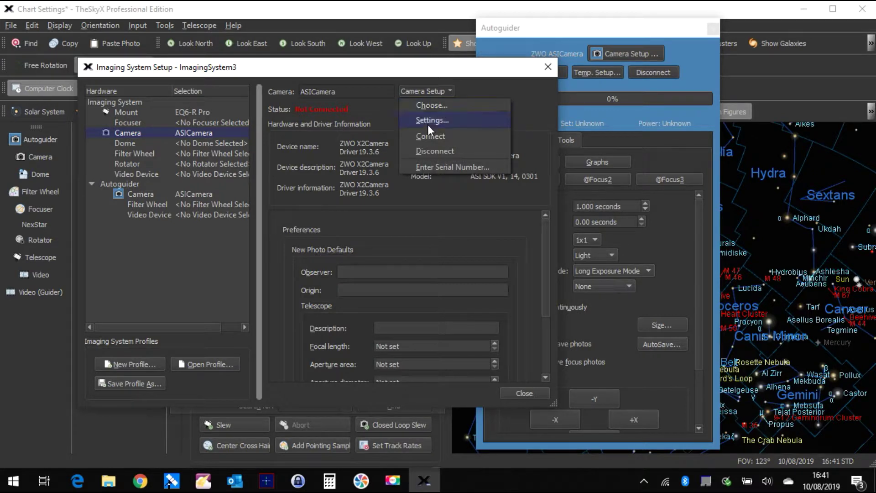
click(427, 136)
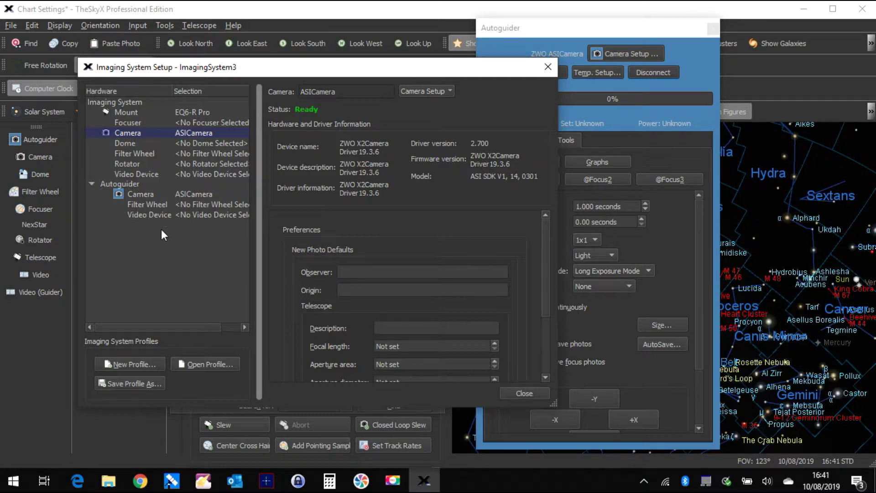
click(548, 66)
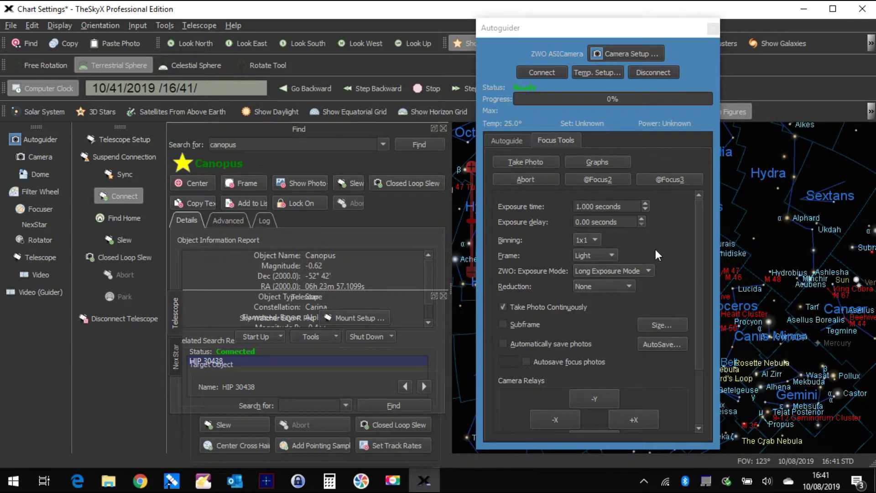
Close the Autoguider window, check the main camera is ready and cooling, then close it
click(713, 29)
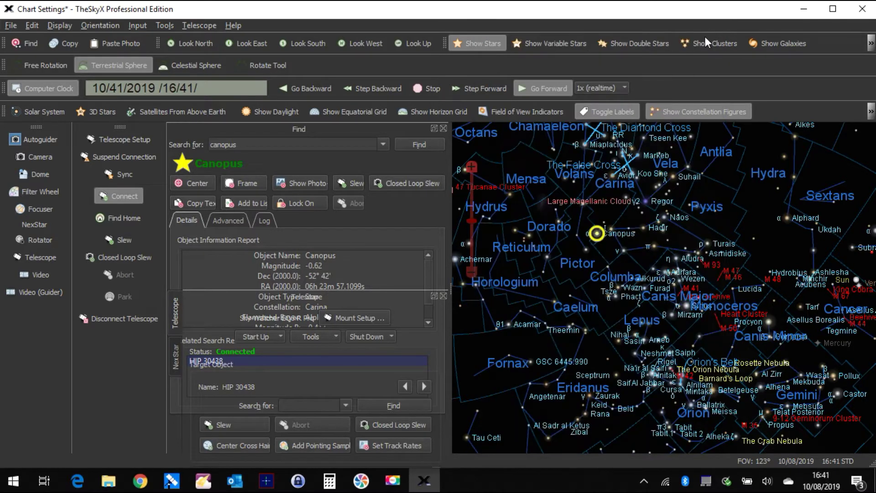
click(42, 154)
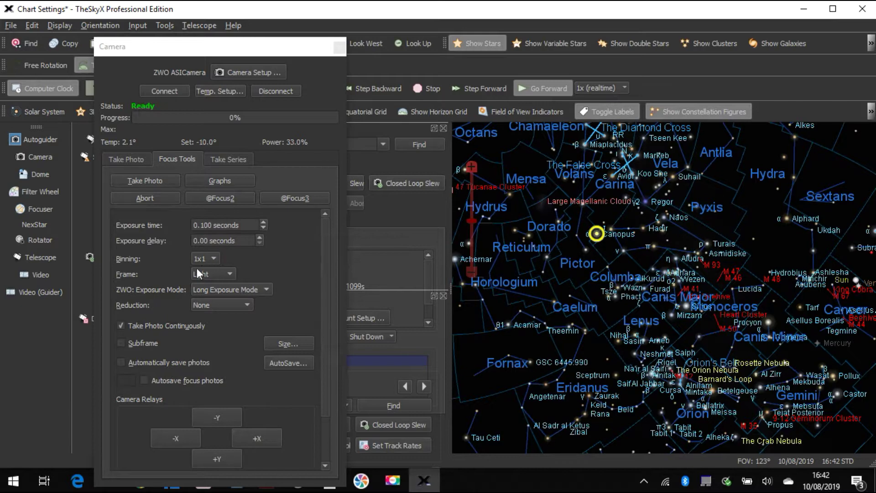
click(338, 49)
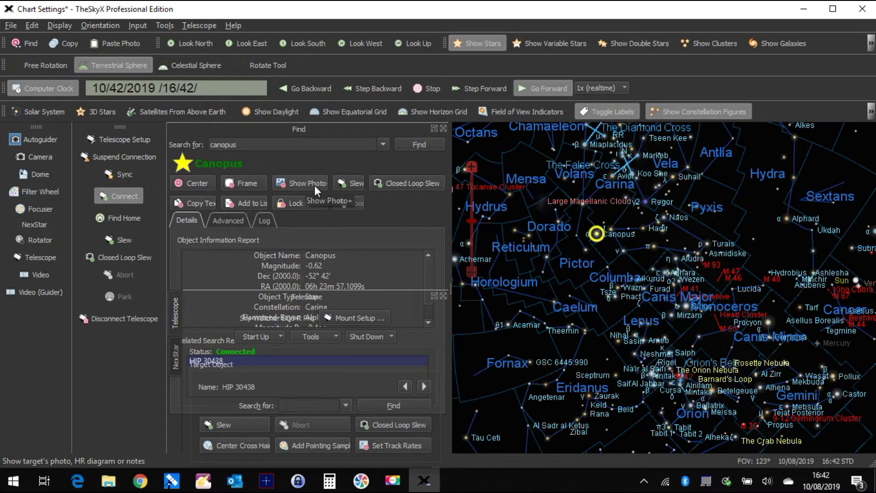
click(140, 28)
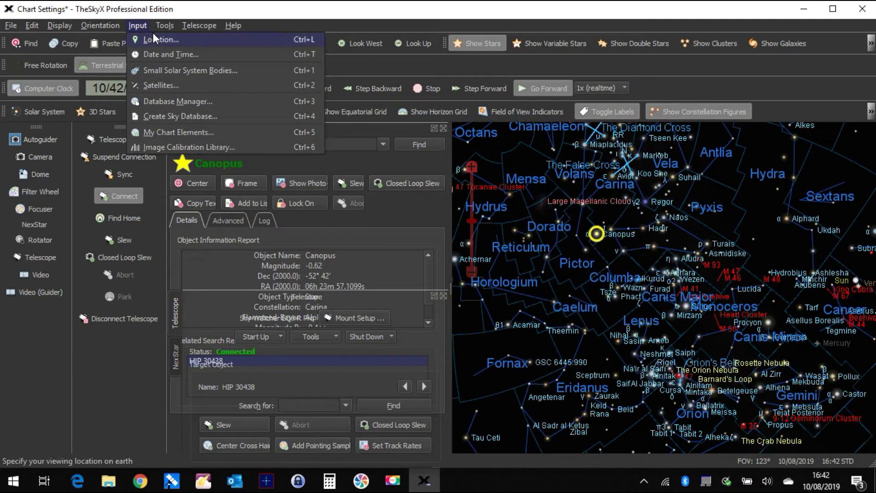
click(153, 39)
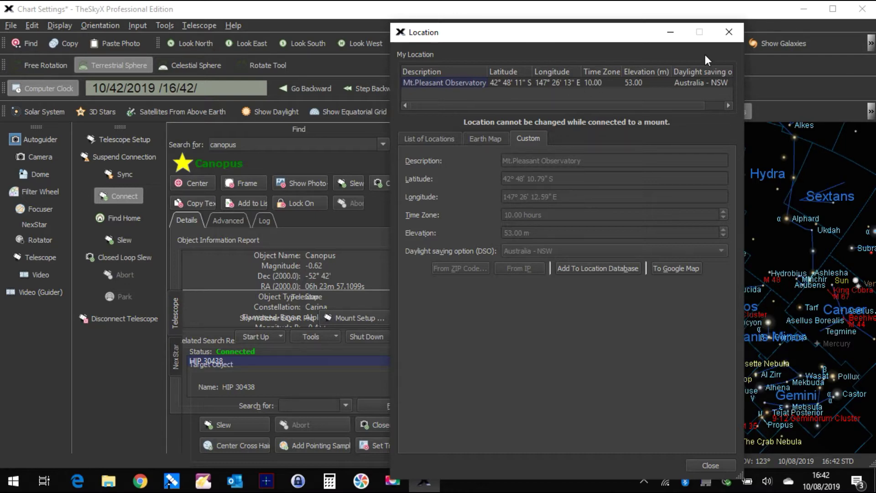
click(734, 28)
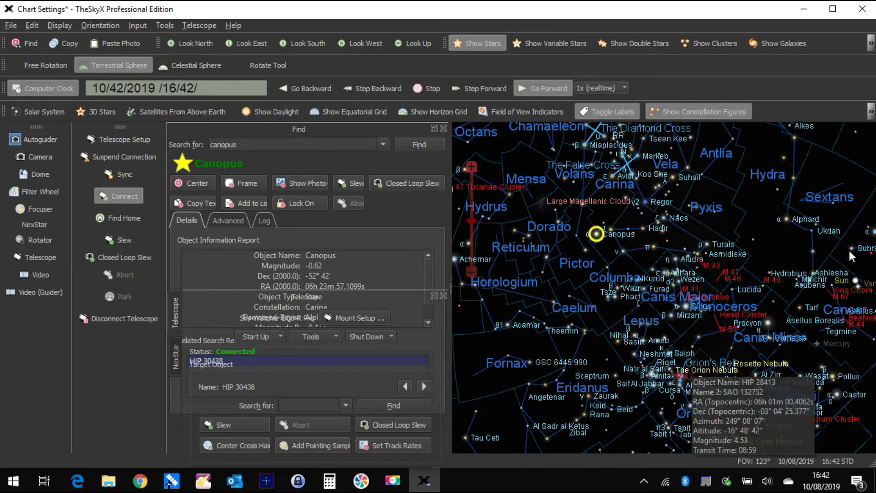
Slew the mount to a clicked chart point, then reselect Canopus as the target
click(841, 279)
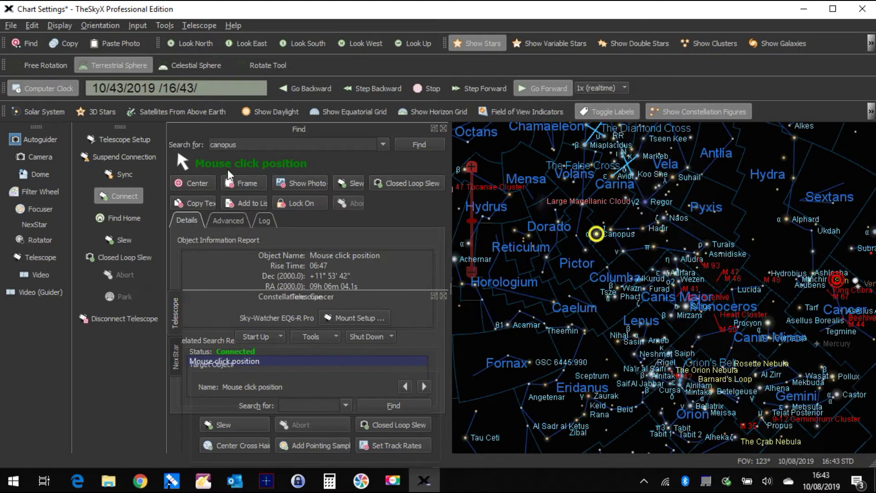
click(352, 185)
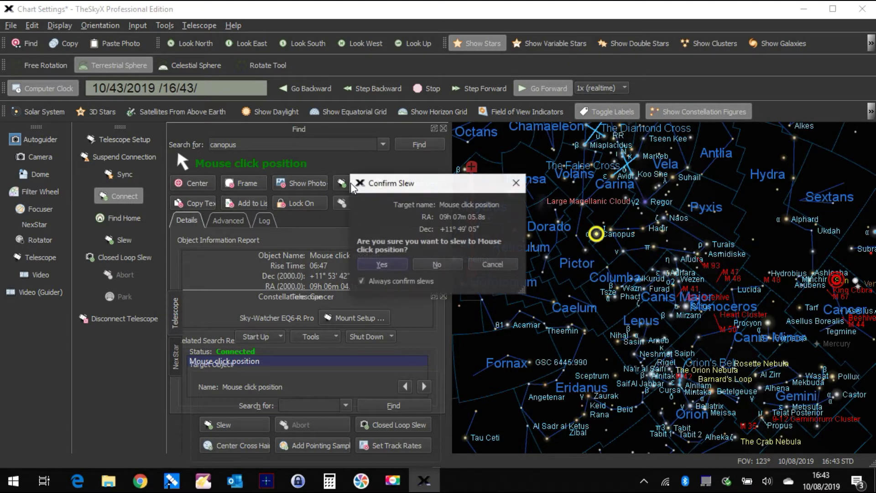
click(383, 265)
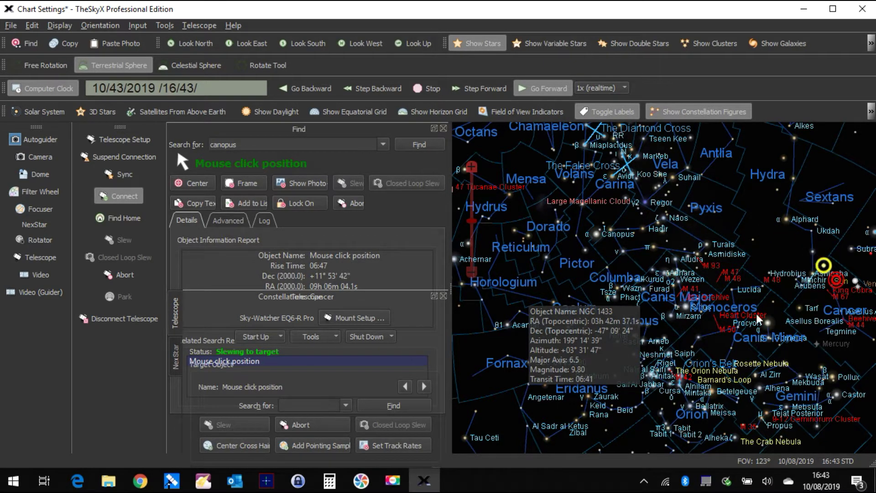
click(210, 141)
key(Return)
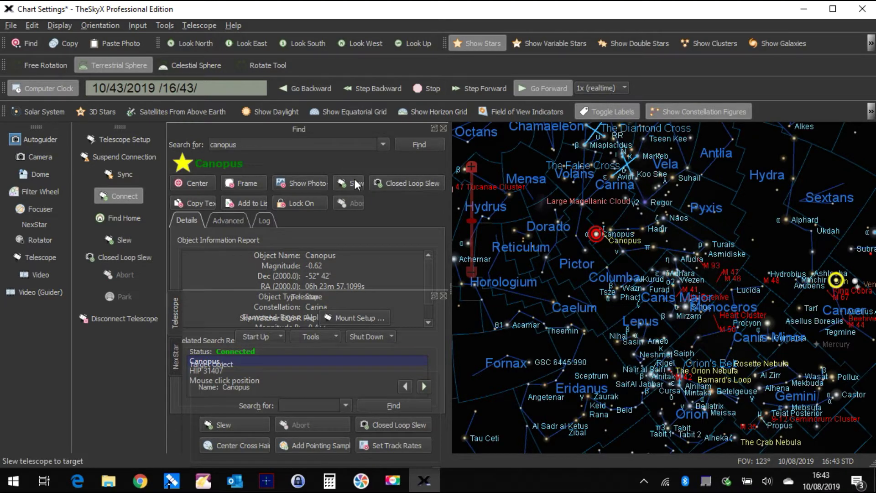
Start the slew to Canopus and confirm it in Confirm Slew
click(348, 181)
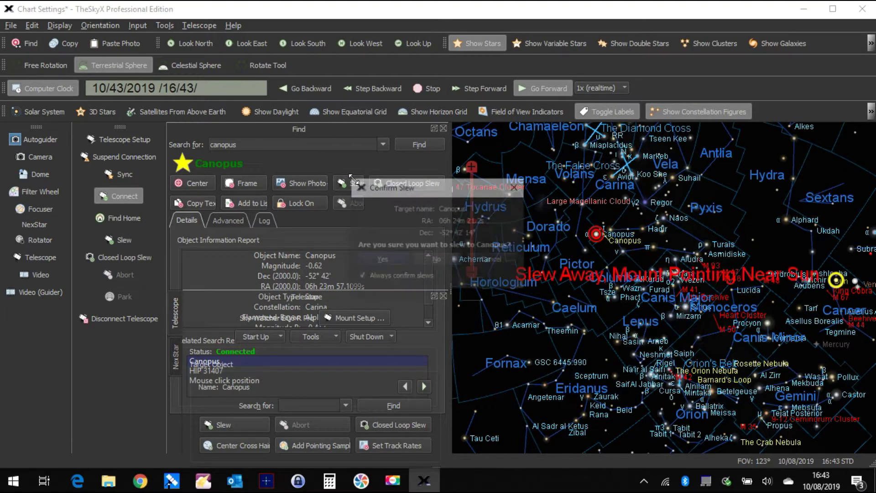
click(373, 260)
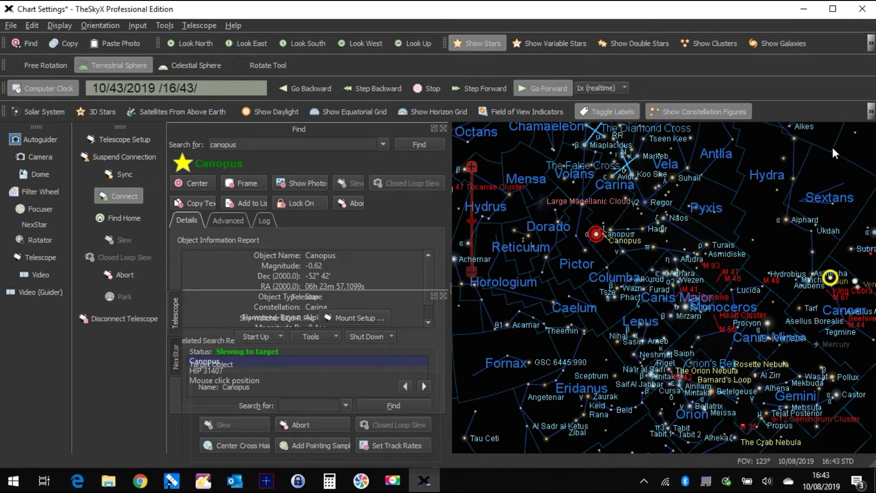